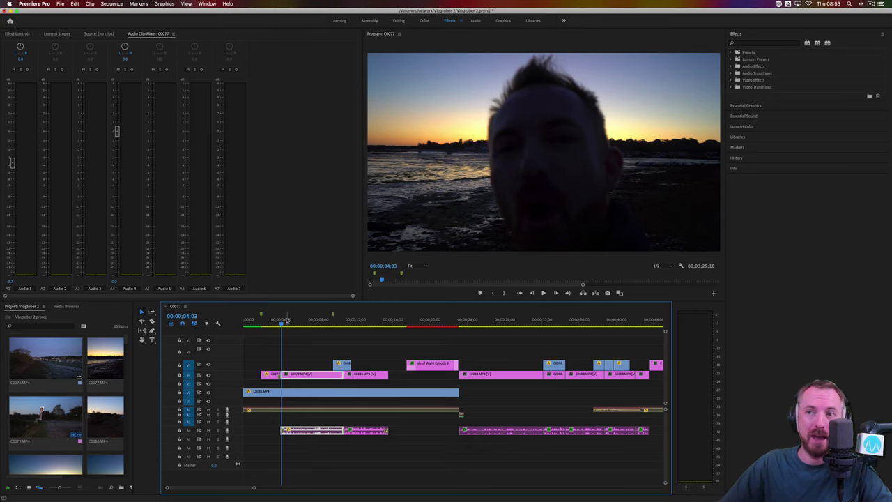
Play the vlog clip from about 4 seconds to hear the wind rumble.
drag(282, 325, 281, 325)
key(space)
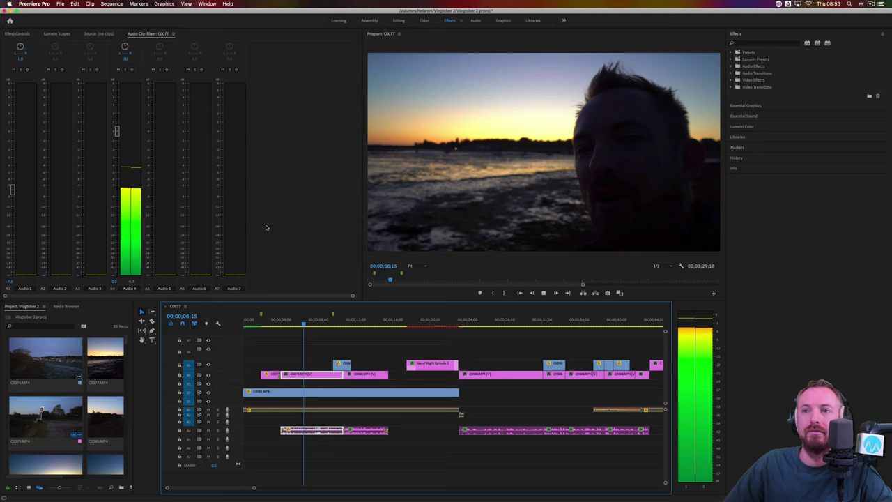
click(282, 325)
key(Right)
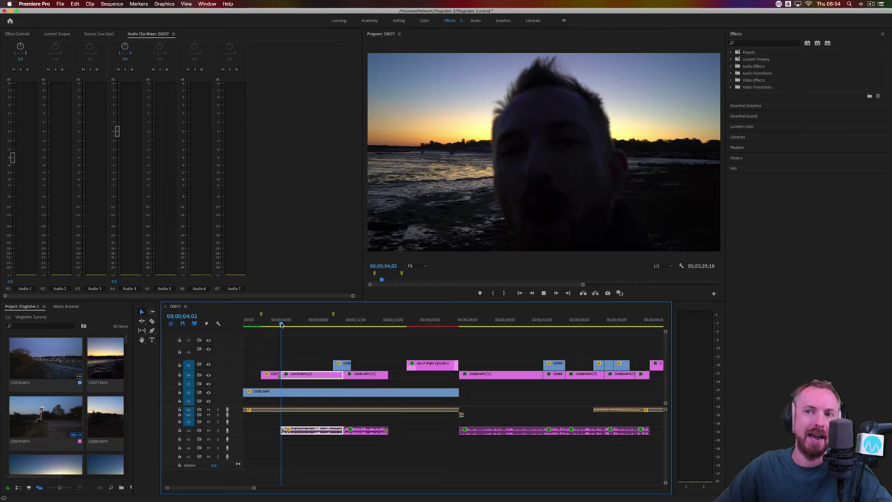
key(space)
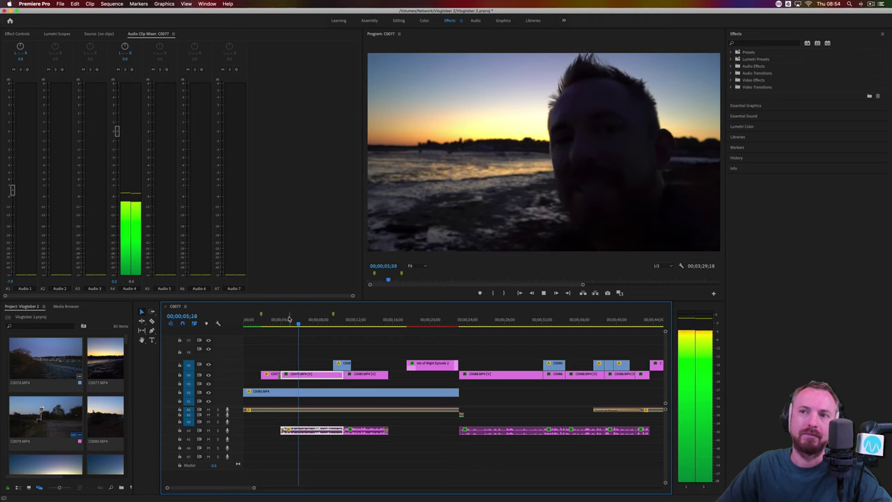
key(space)
click(284, 324)
click(281, 324)
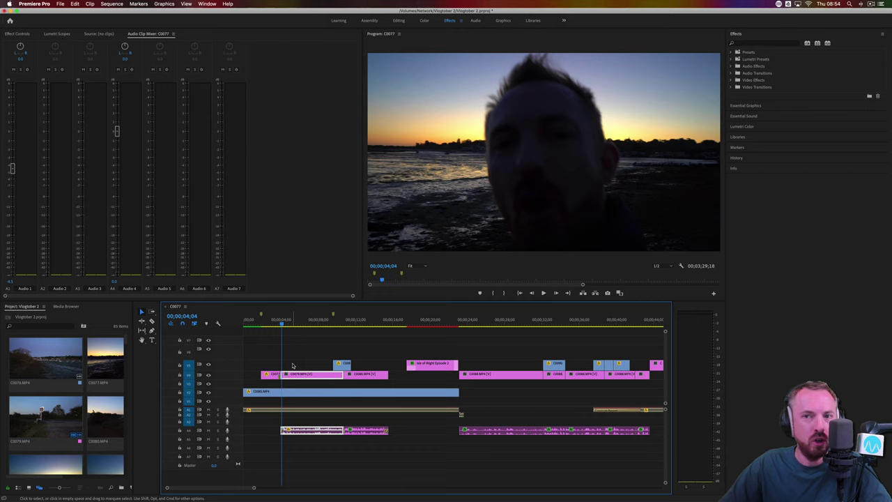
Find Parametric Equalizer by searching 'para', apply it to the vlog audio, and clear the search.
click(17, 33)
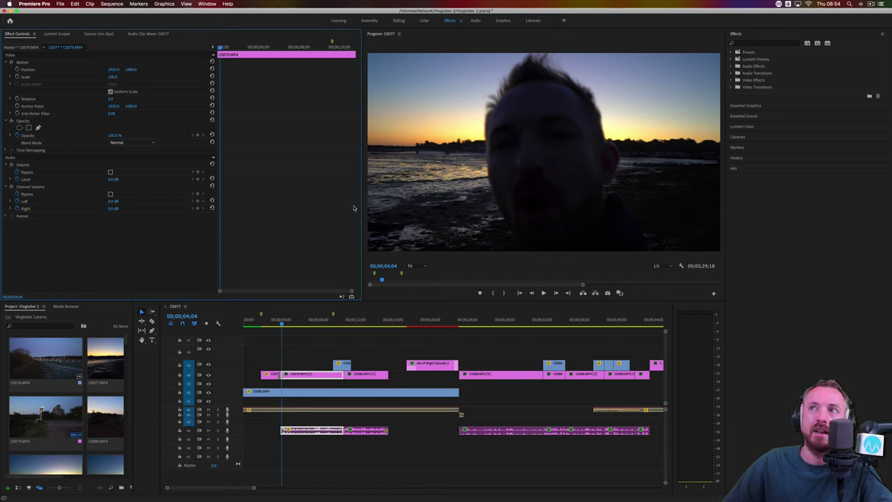
click(731, 45)
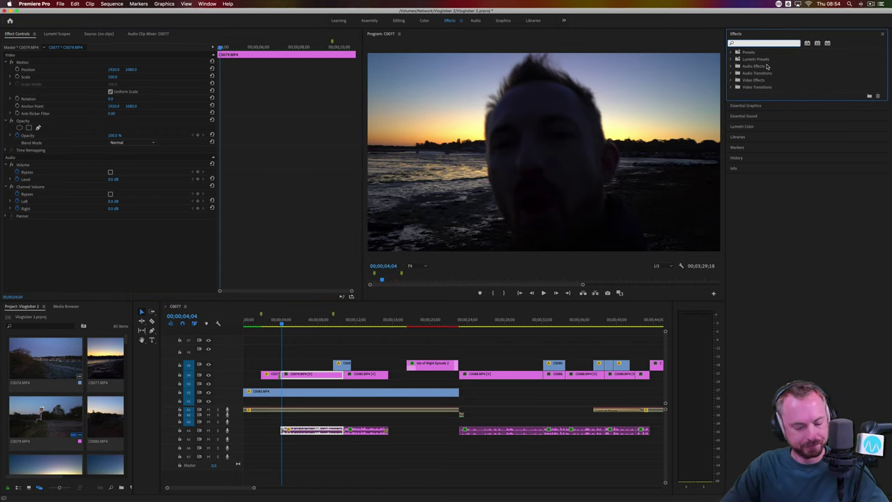
text(para)
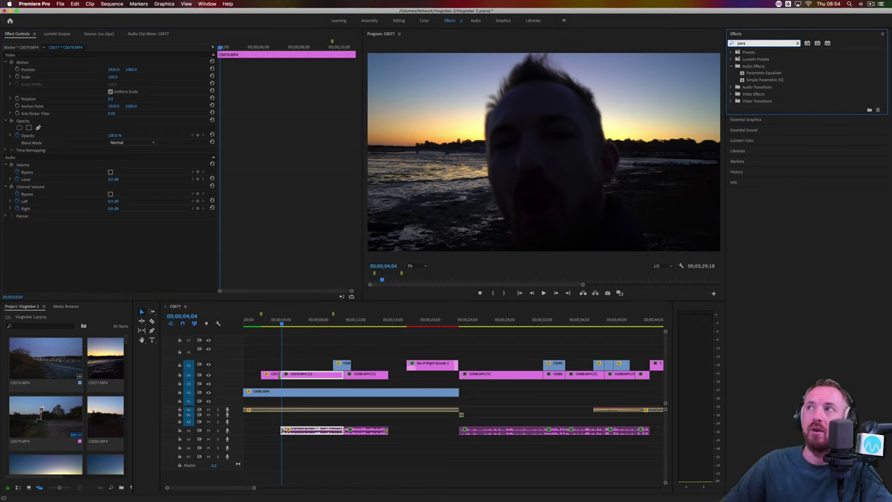
click(766, 74)
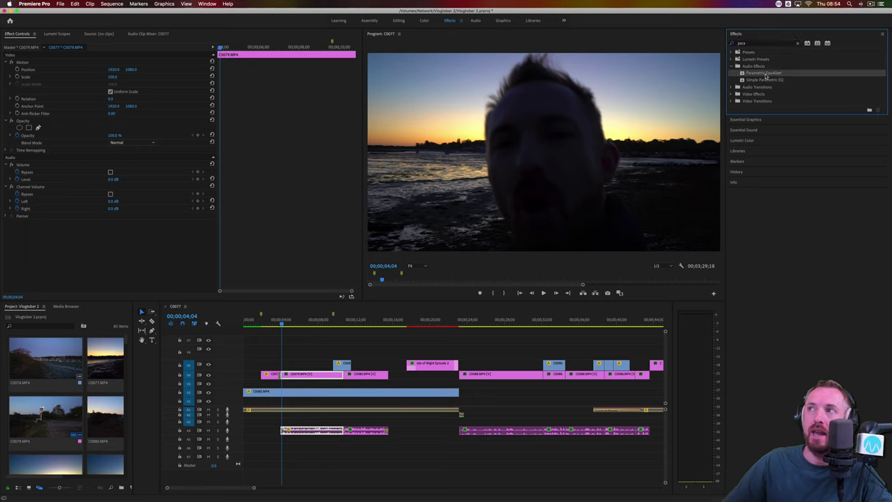
drag(747, 75, 295, 431)
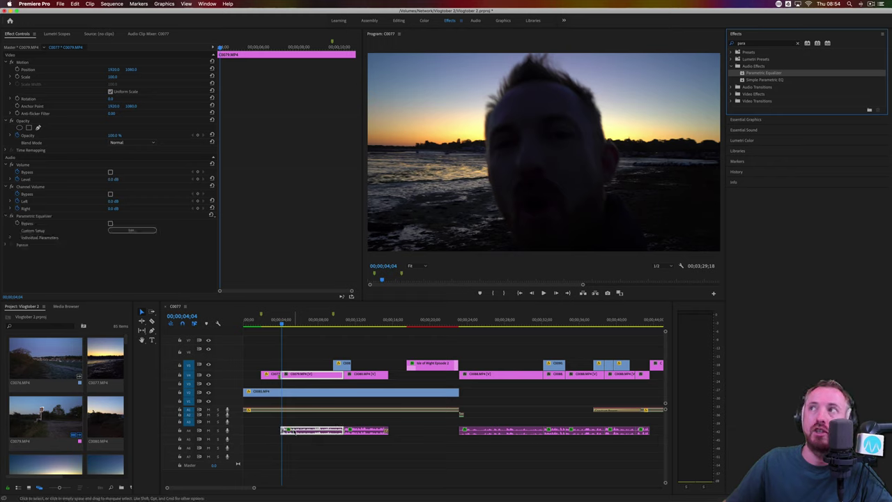
click(798, 44)
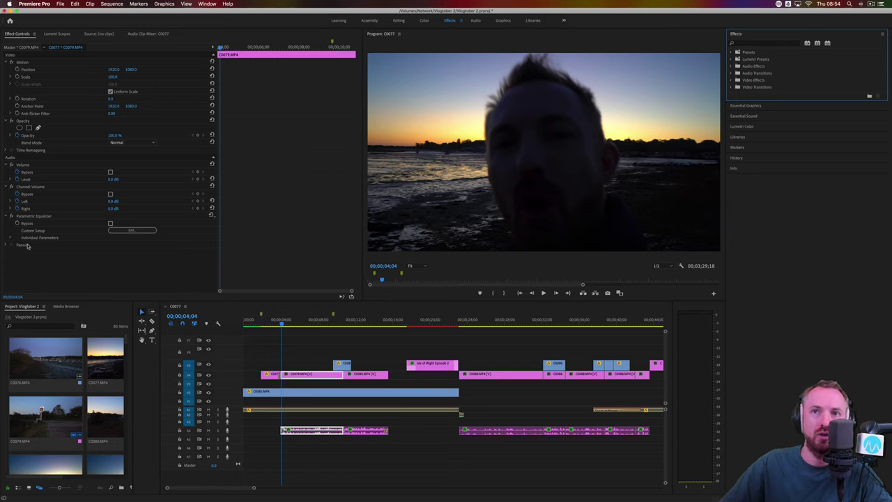
Enable the equalizer's high-pass band at about 23 Hz and play back to listen.
click(129, 230)
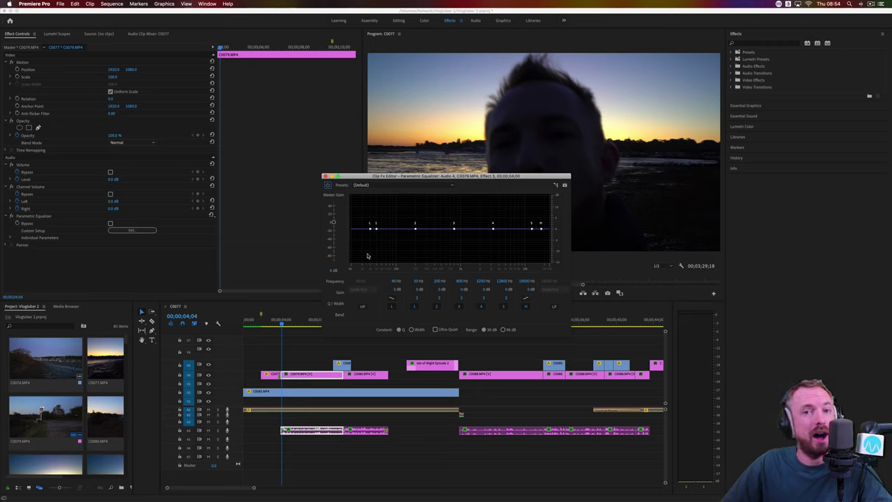
click(361, 307)
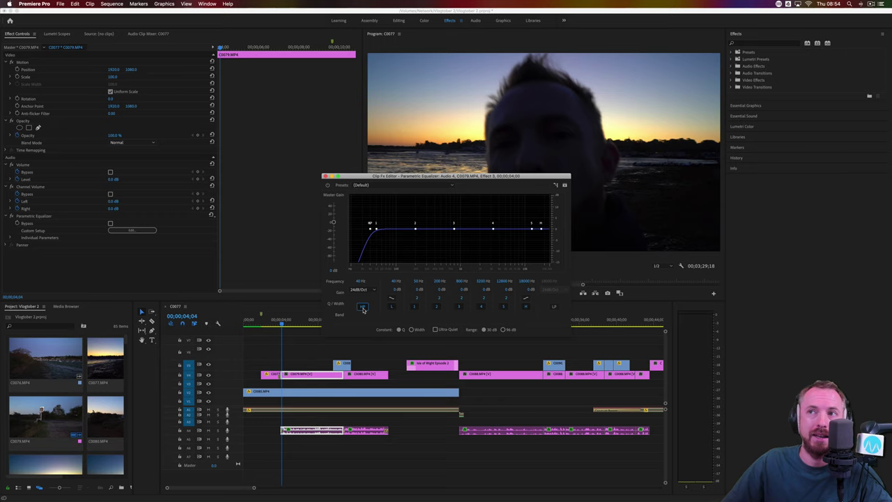
mouse_move(370, 232)
mouse_down()
mouse_move(388, 233)
mouse_move(354, 228)
mouse_up()
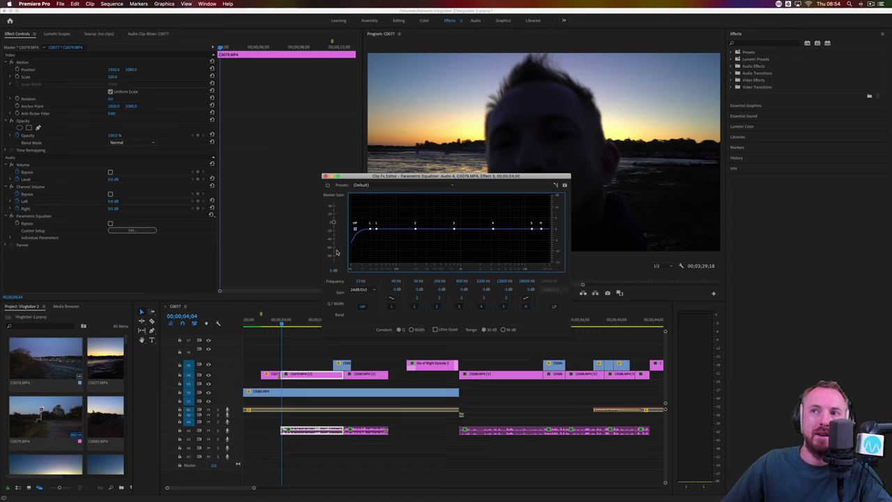
click(283, 325)
key(space)
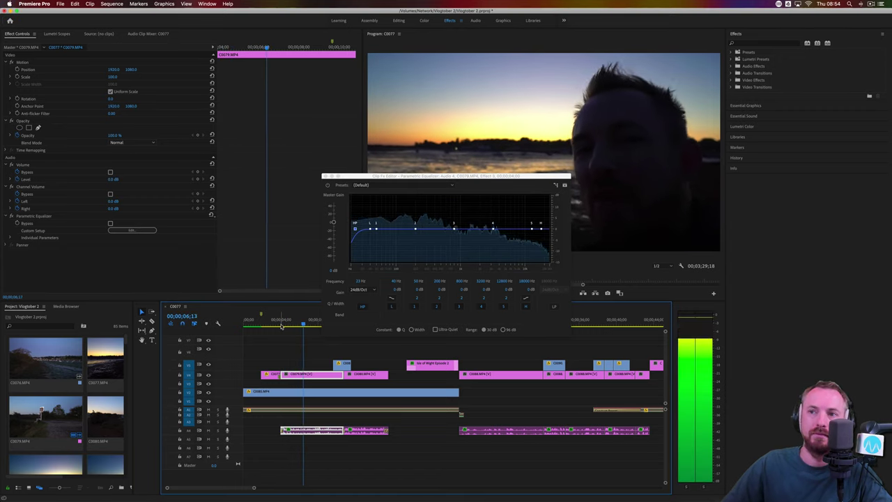
click(281, 325)
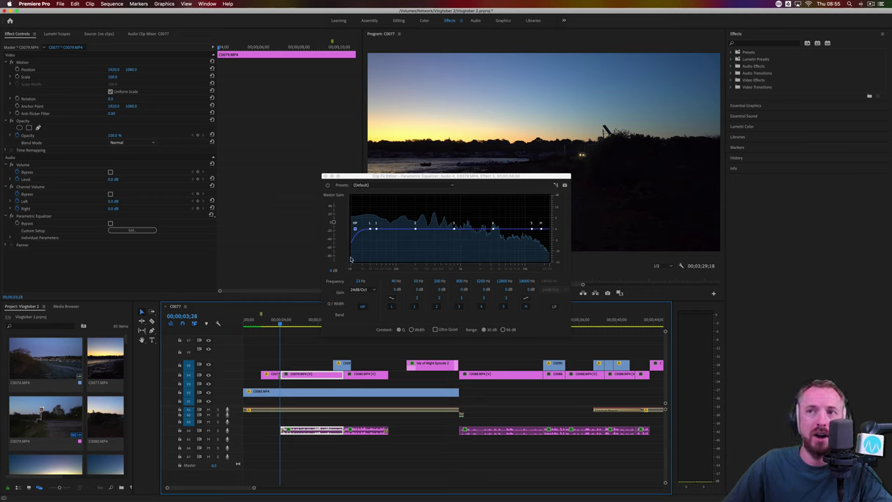
Raise the high-pass cutoff, replay from about 4 seconds, and settle it at 141 Hz.
drag(355, 229, 451, 229)
key(space)
key(space)
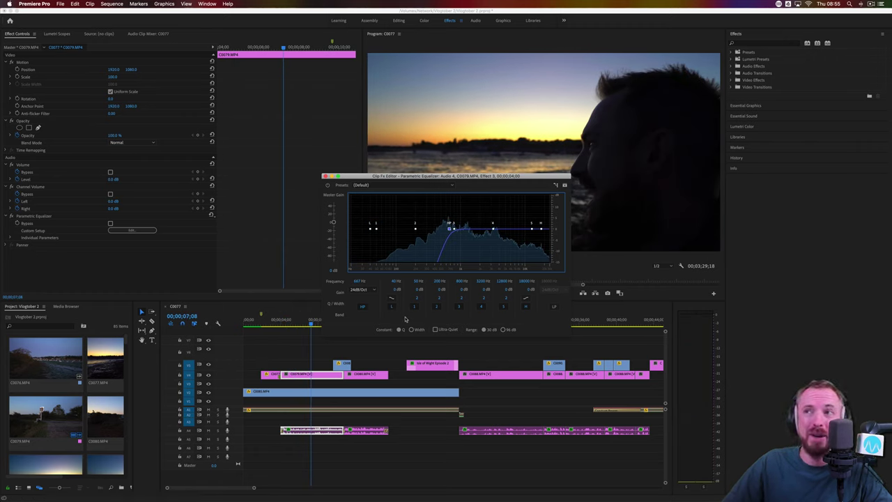
click(279, 324)
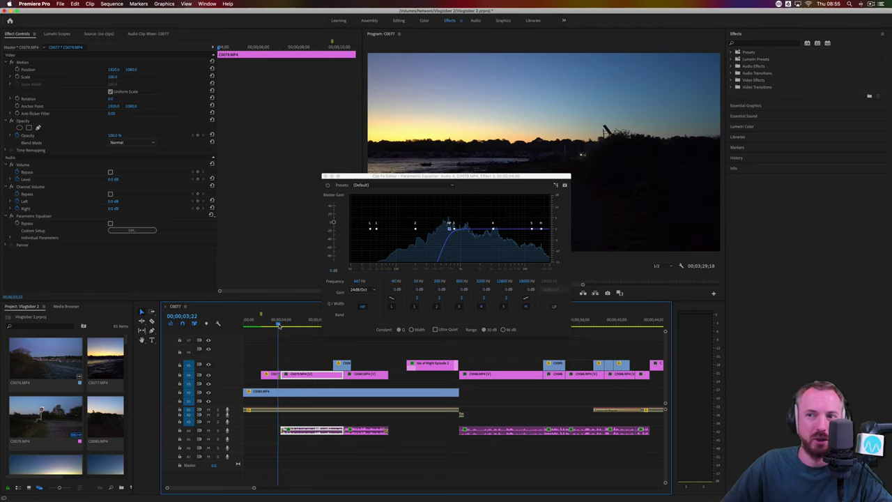
drag(279, 323, 280, 324)
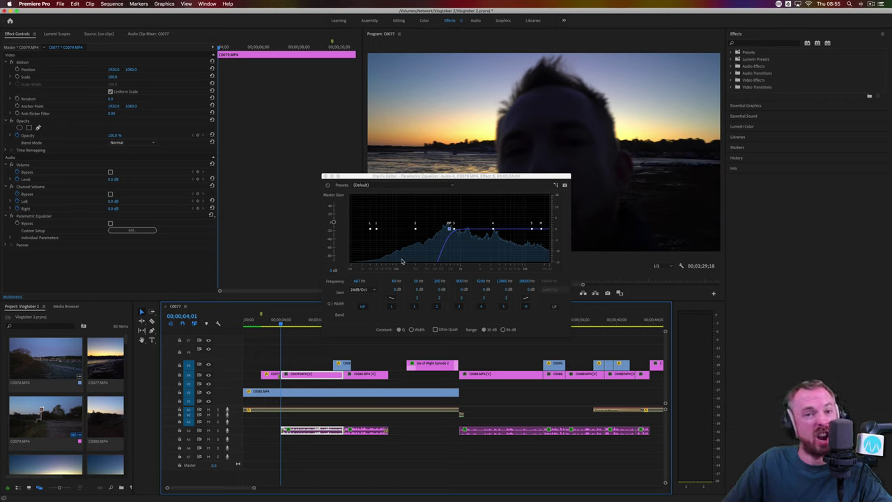
mouse_move(450, 230)
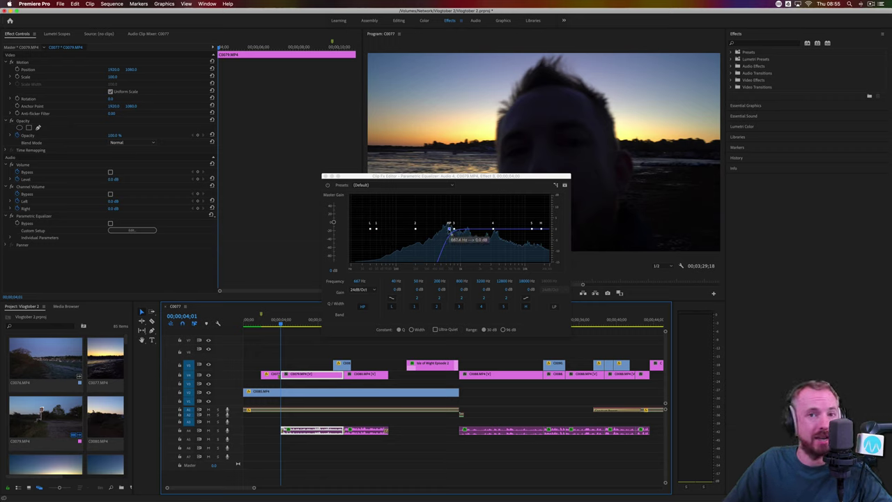
drag(450, 230, 406, 228)
key(space)
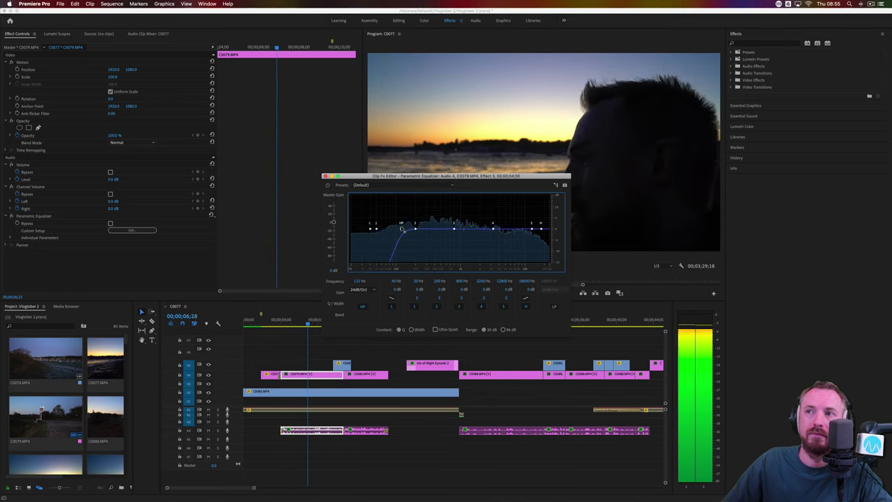
Set the high-pass slope to 48dB/Oct with cutoff near 132 Hz and preview it.
click(276, 321)
click(359, 289)
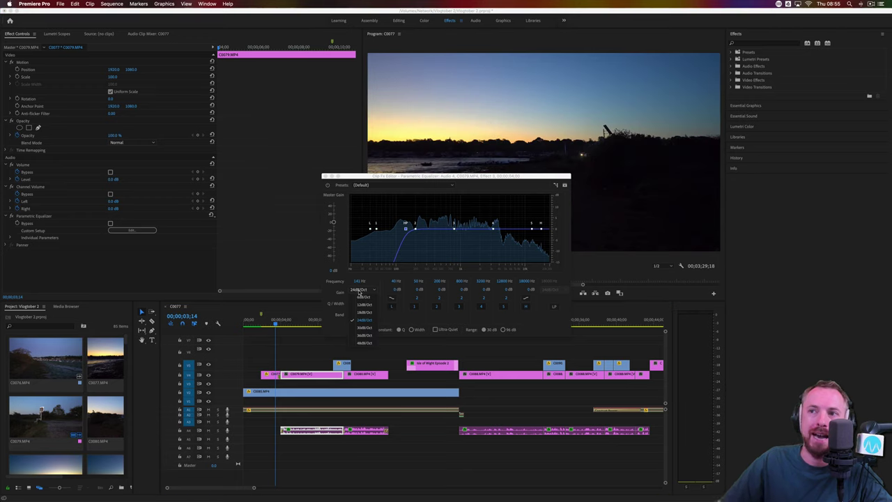
click(365, 343)
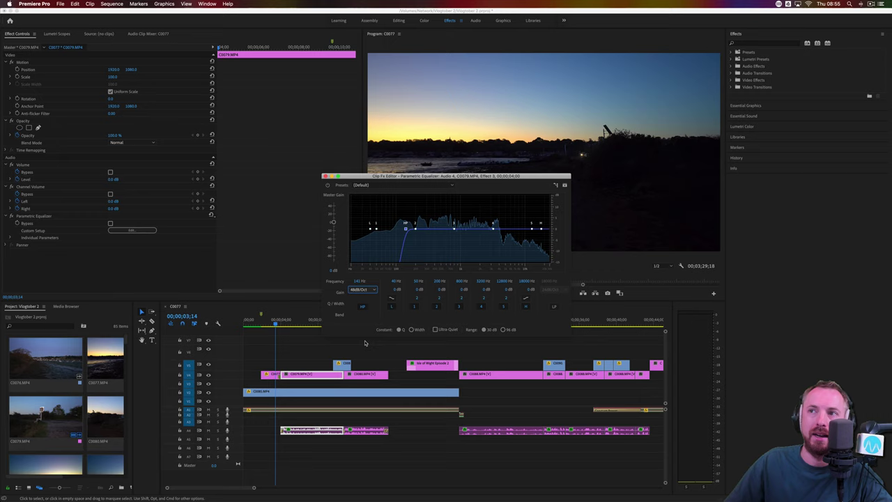
mouse_move(405, 229)
mouse_down()
mouse_move(428, 231)
mouse_move(409, 230)
mouse_up()
key(space)
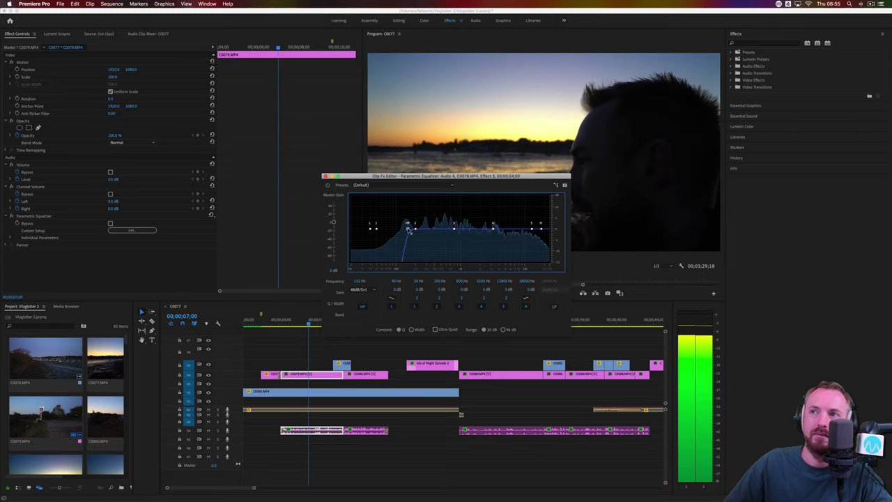
key(space)
Compare the audio with the equalizer bypassed and active, leave it on, and close its editor.
click(282, 320)
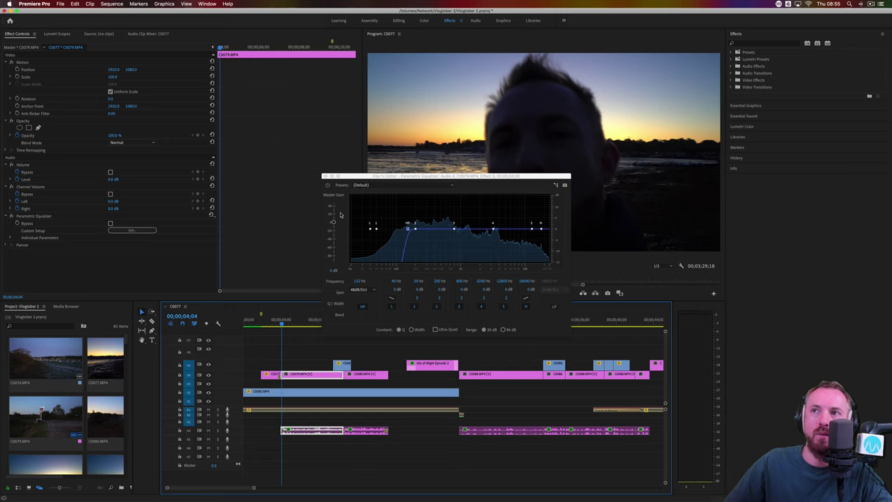
click(327, 186)
key(space)
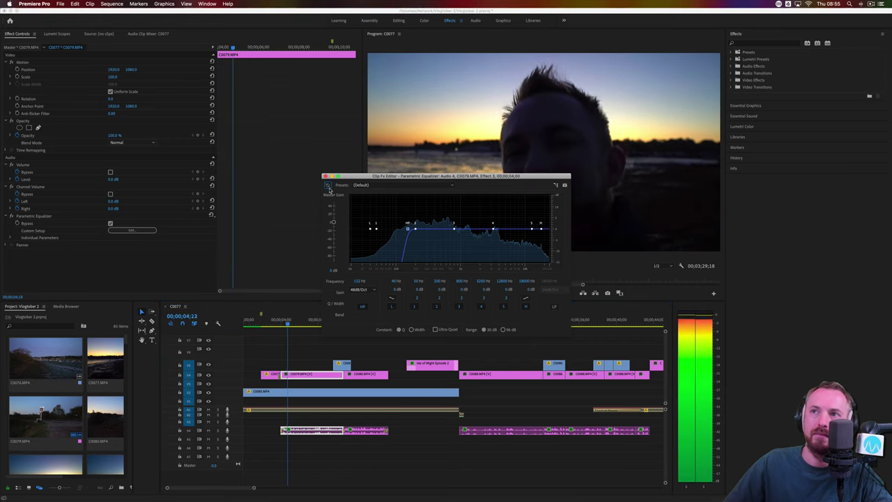
key(space)
click(327, 187)
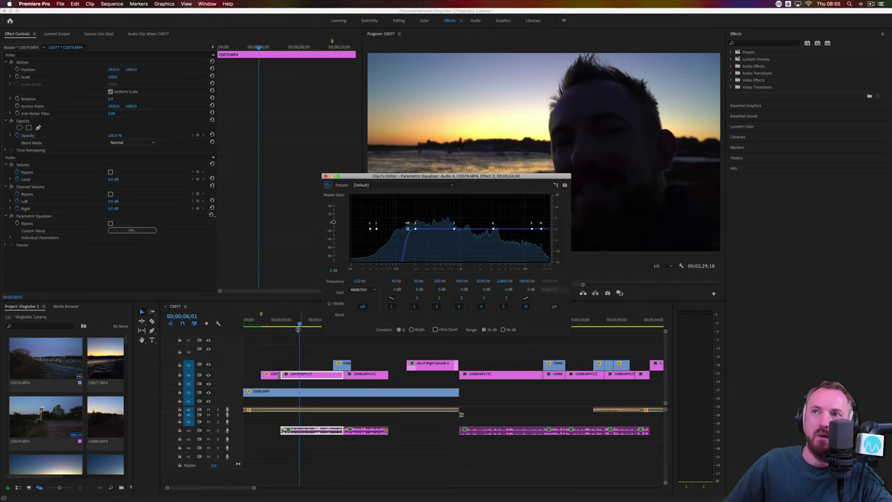
click(283, 321)
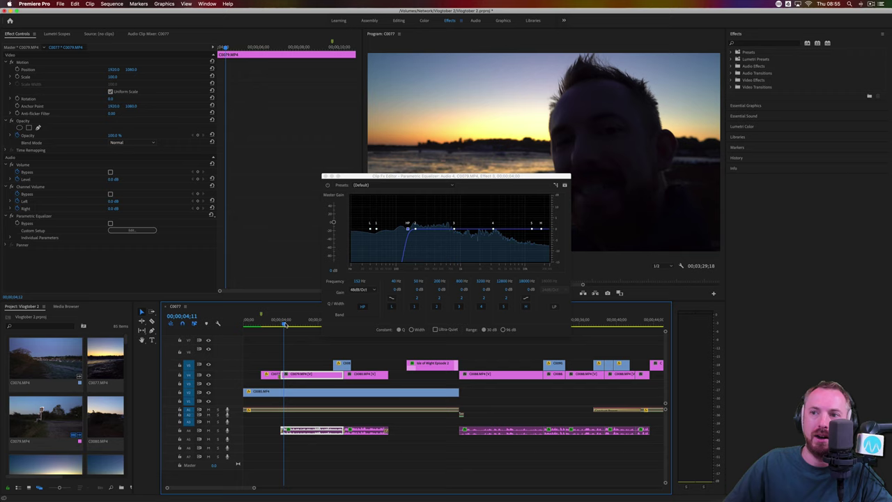
click(328, 186)
key(space)
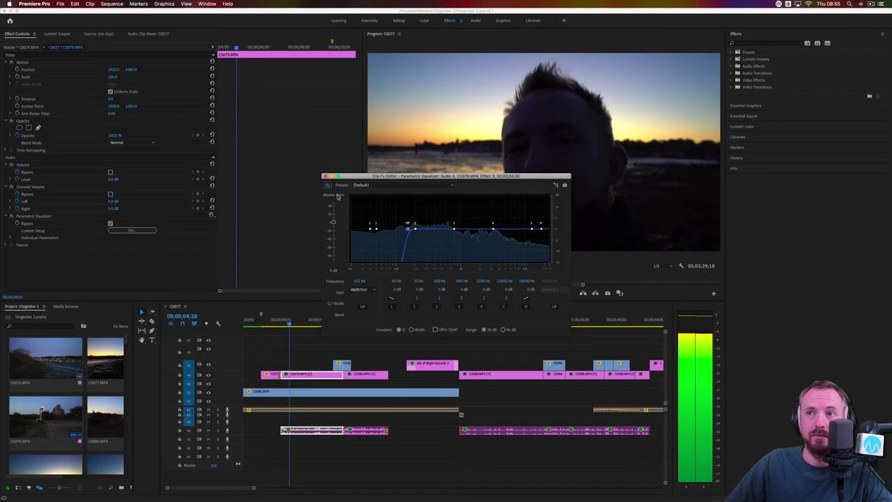
click(327, 186)
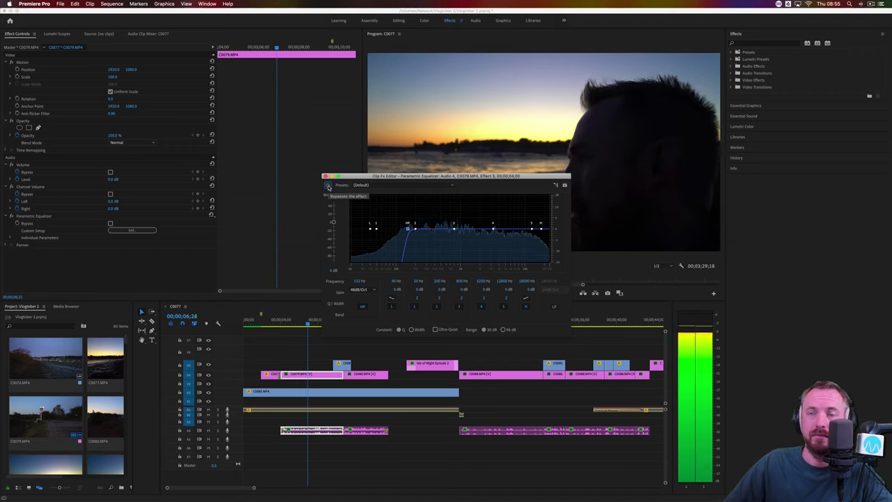
key(space)
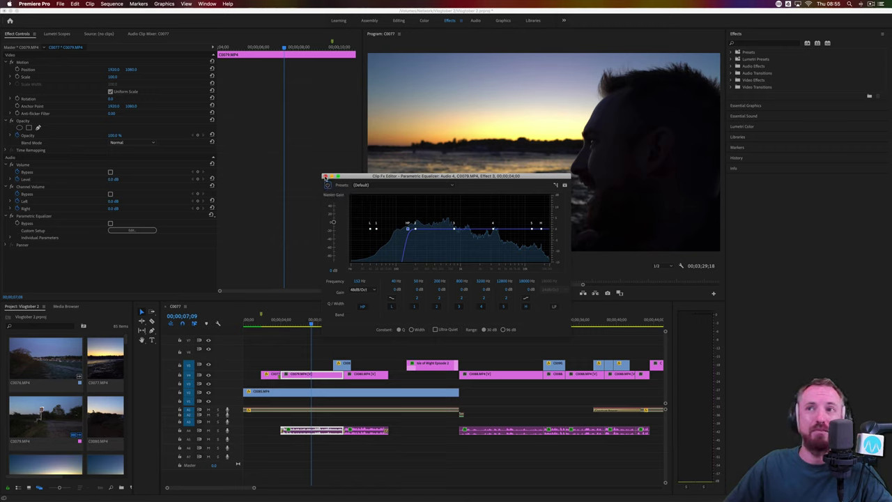
click(325, 176)
Show the Audio Clip Mixer for sequence C0077 and replay the clip from about 00;00;04;01.
click(38, 216)
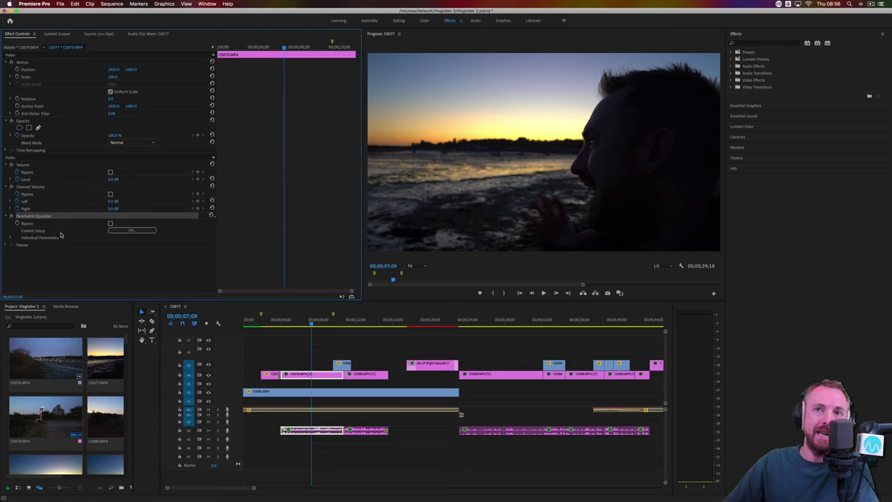
click(137, 34)
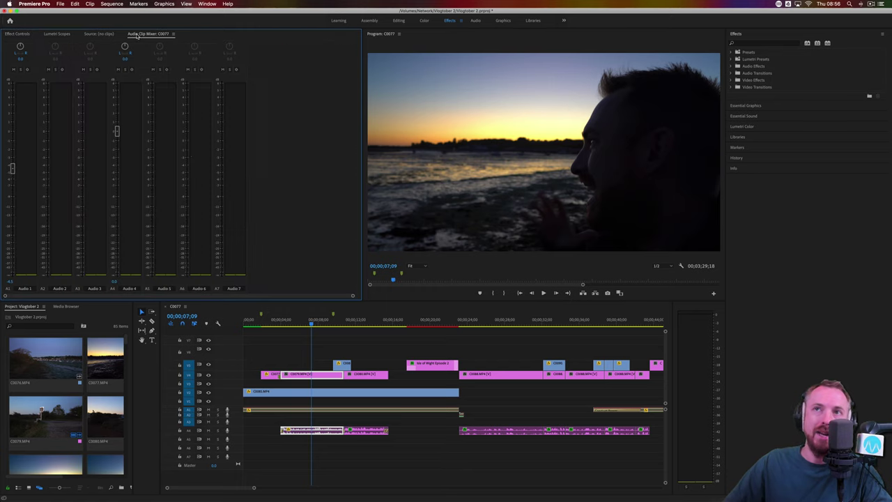
click(281, 321)
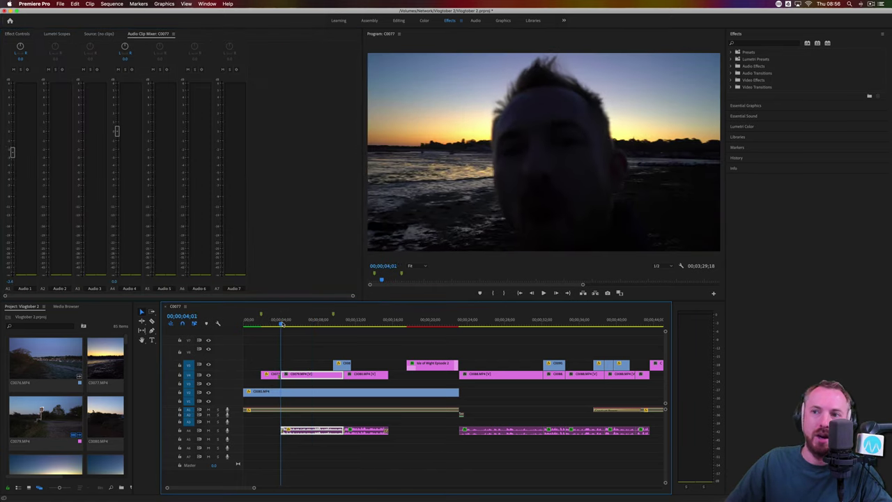
key(space)
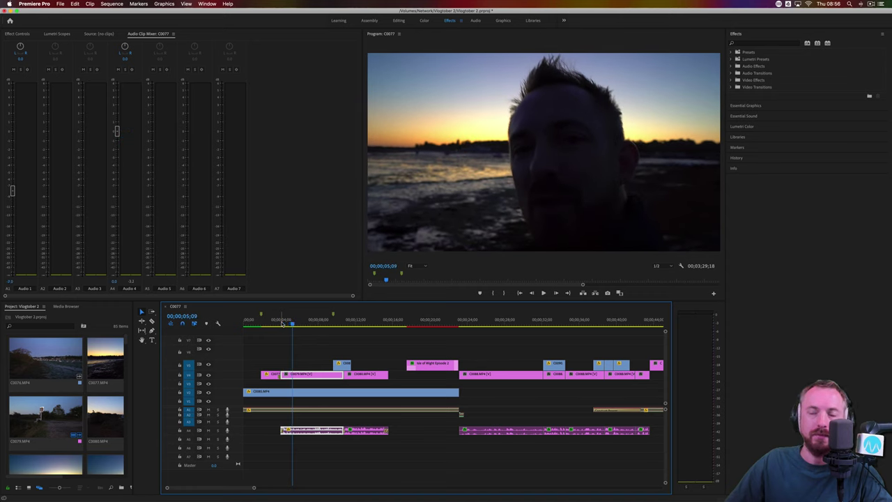
click(282, 322)
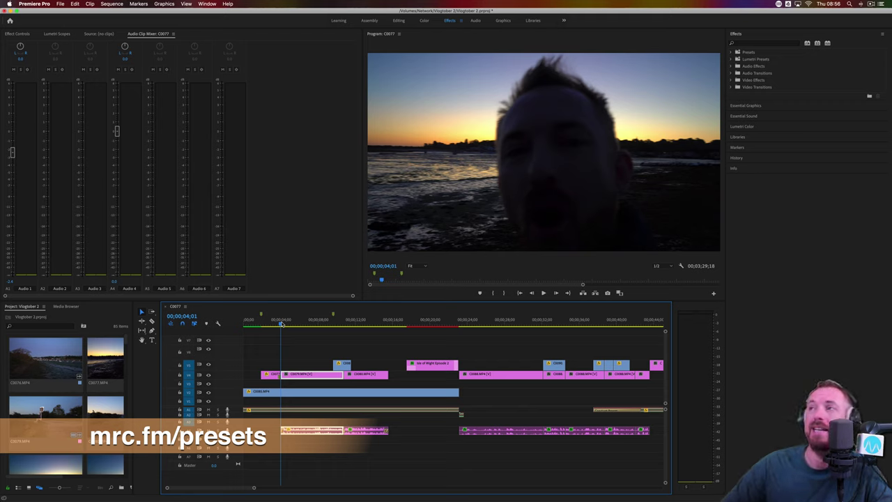
Drag the MRC RODE VideoMic Pro+ Processing preset from Presets onto the A4 vlog audio clip.
click(735, 51)
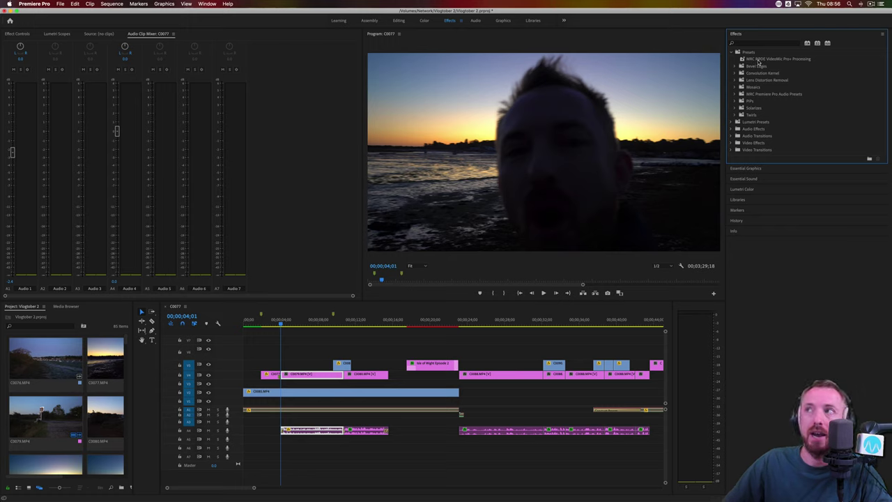
click(758, 61)
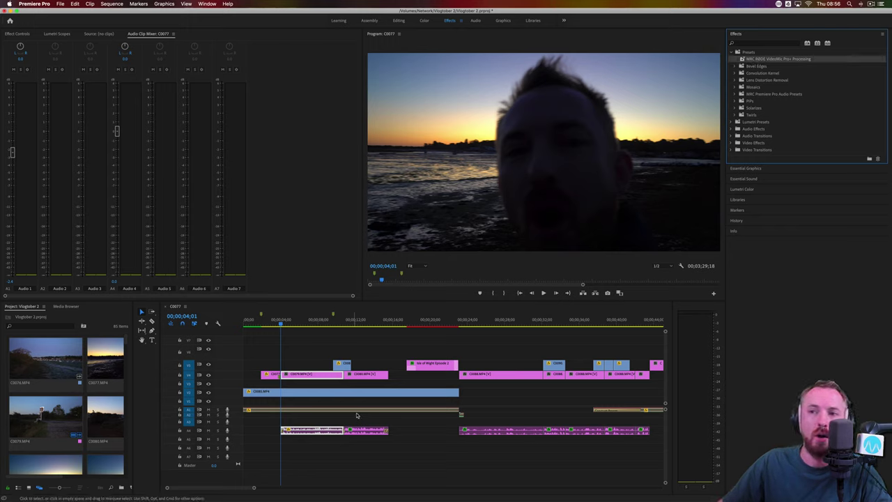
key(space)
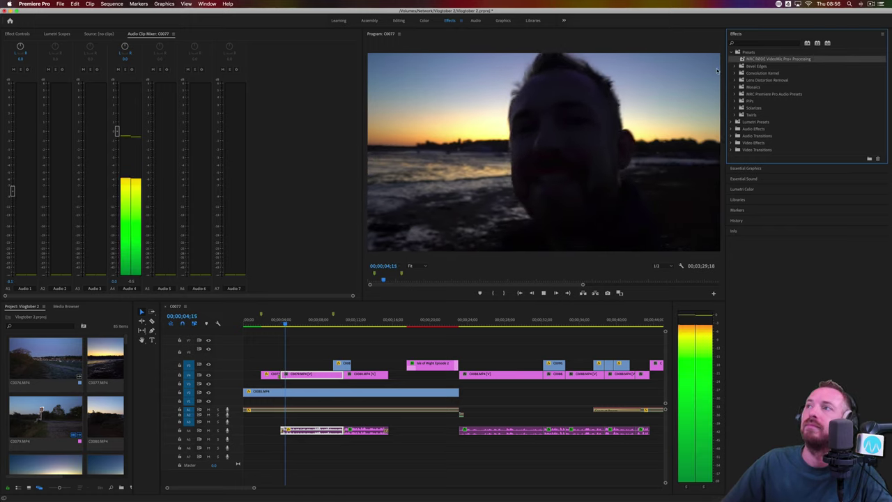
drag(758, 59, 348, 347)
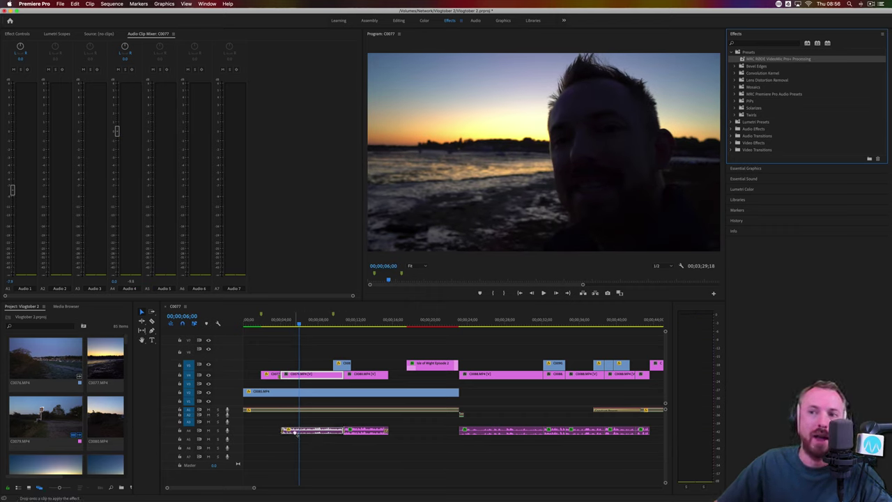
drag(296, 432, 296, 431)
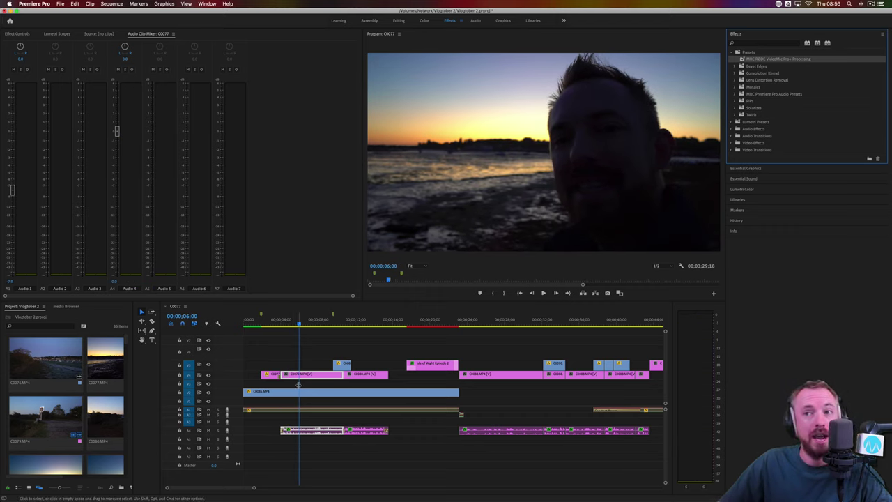
click(281, 325)
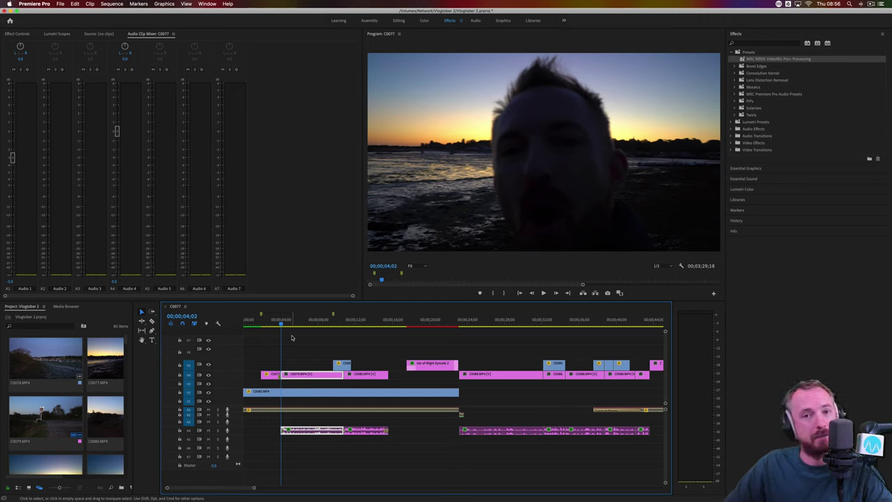
key(space)
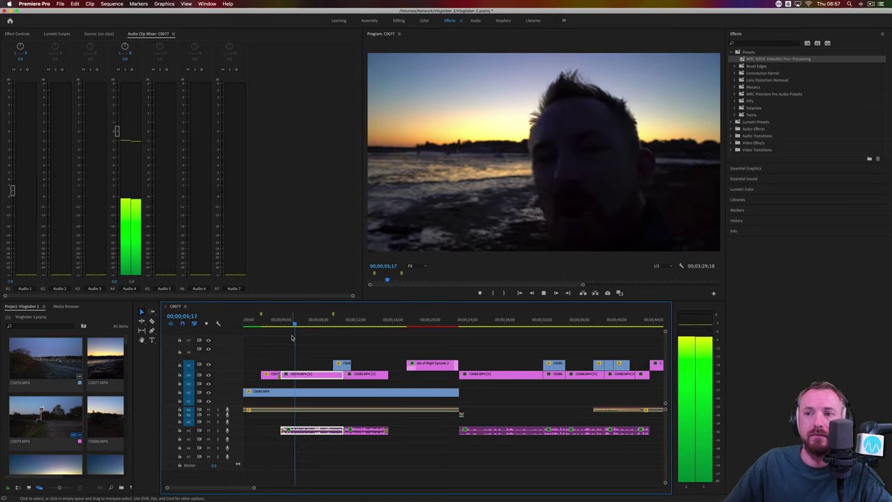
key(space)
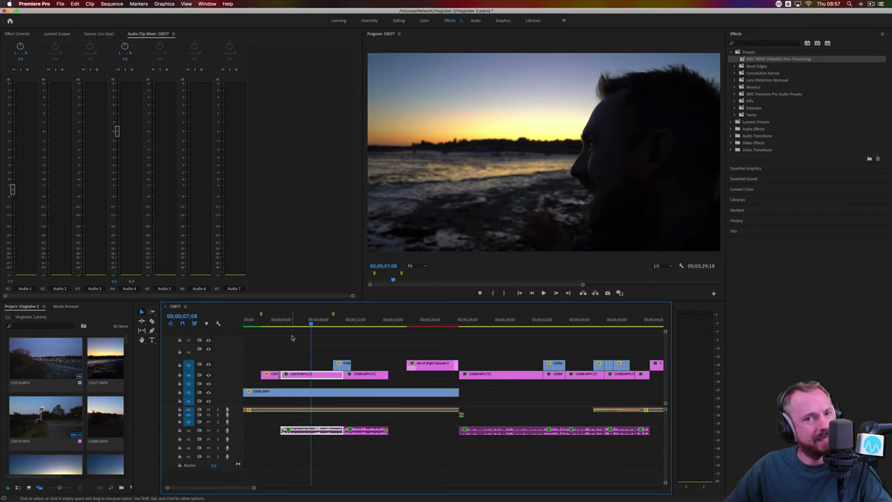